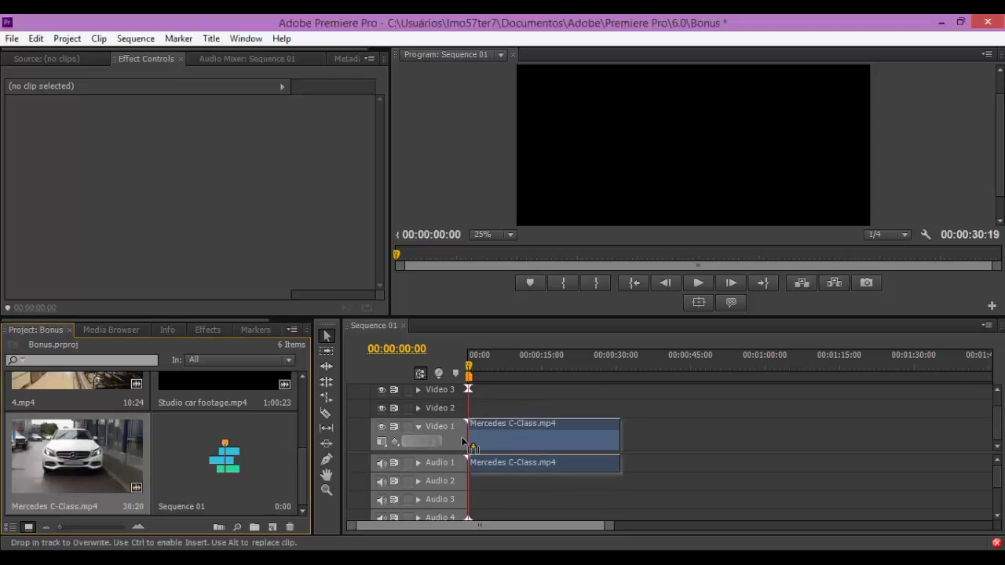
Step: Place Mercedes C-Class.mp4 on Video 1 of Sequence 01, mute Audio 1, and move the playhead into the clip
left_click_drag(144, 420, 461, 443)
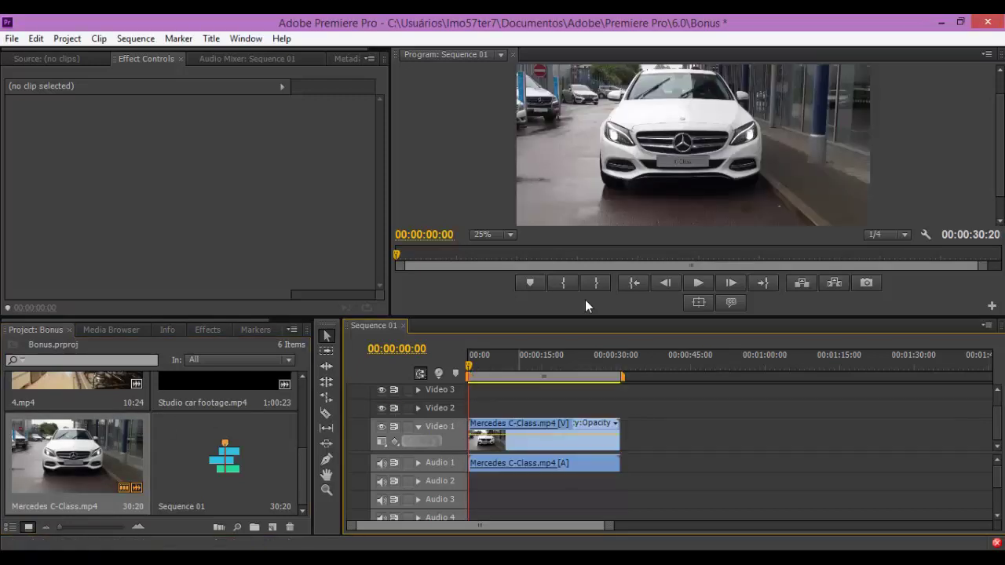
left_click(379, 465)
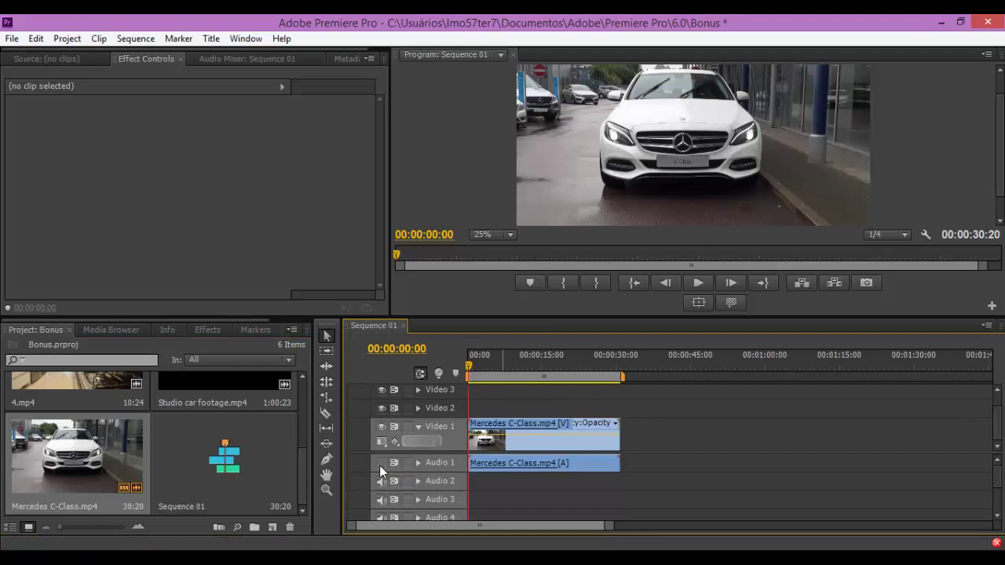
left_click(472, 368)
Step: Razor the Mercedes clip at 00:00:05:24 and 00:00:08:01 to isolate the short middle piece
left_click_drag(472, 368, 497, 367)
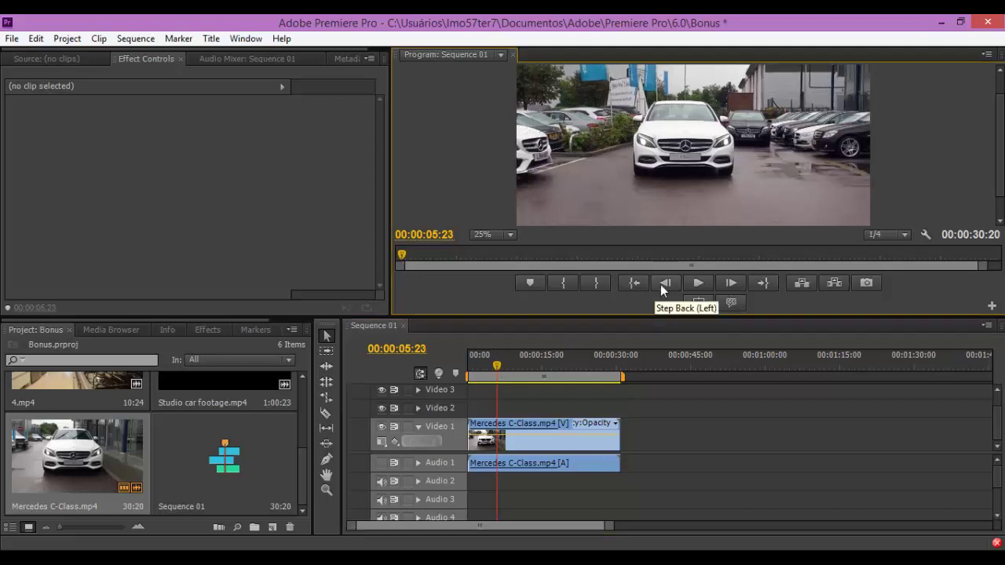
left_click(731, 282)
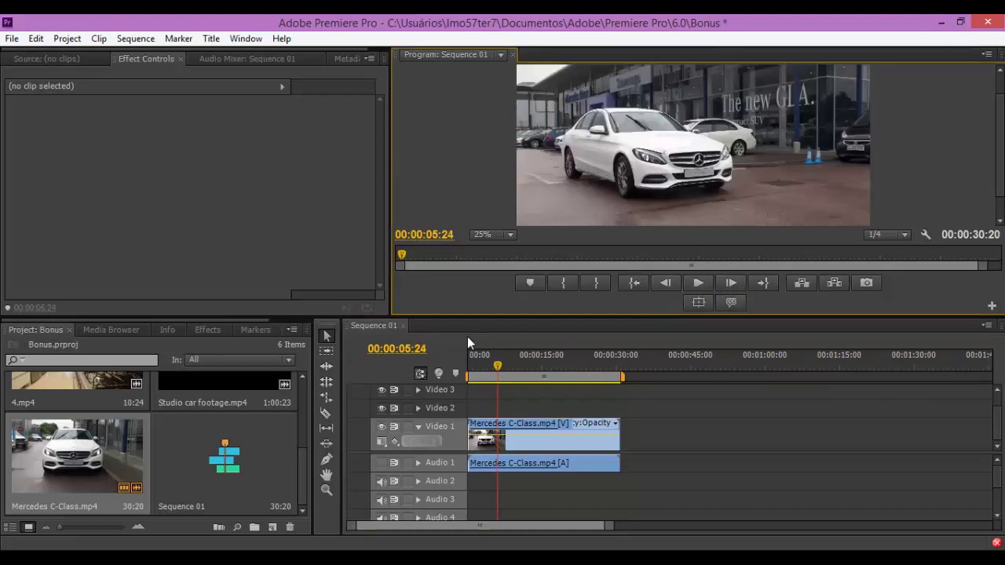
left_click(327, 413)
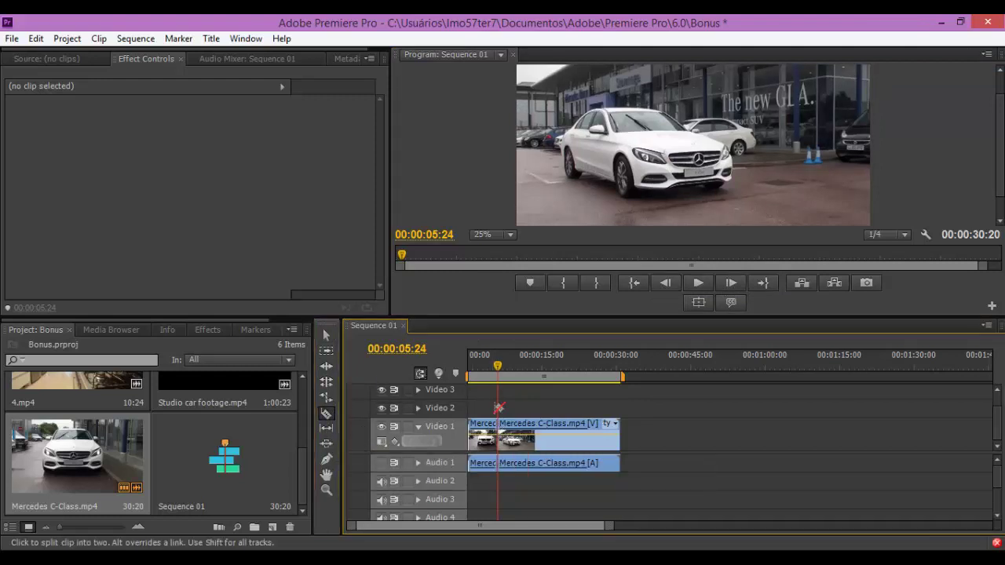
left_click(500, 433)
left_click(503, 367)
left_click_drag(502, 371, 508, 372)
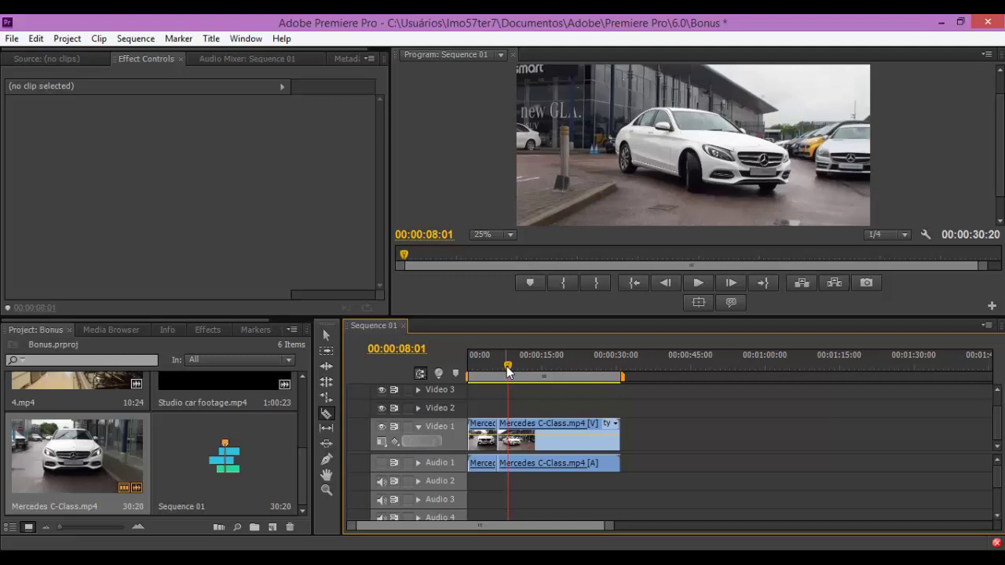
left_click(510, 437)
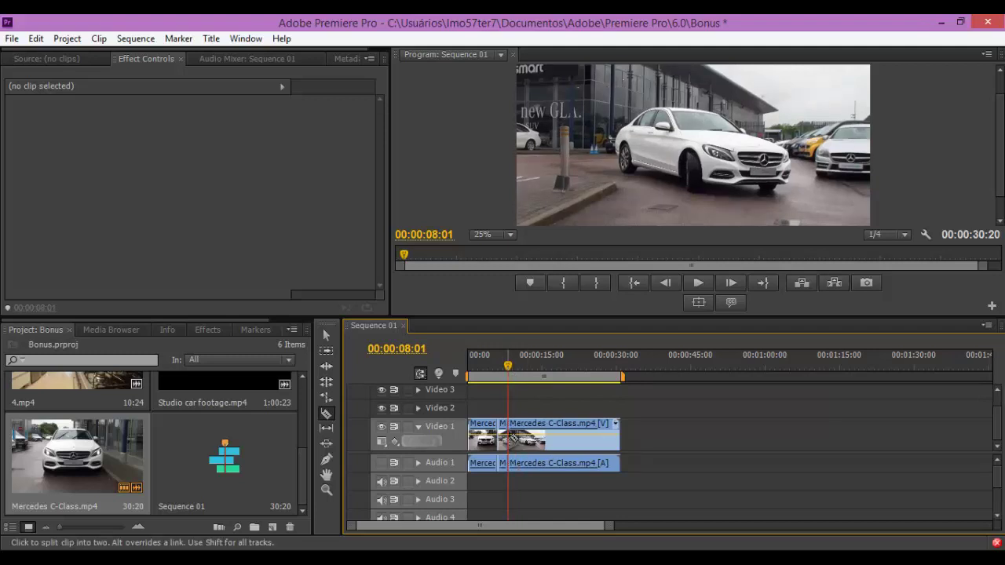
Step: Shift the trailing clip later to leave a gap, then select the short middle clip
key("v")
left_click_drag(528, 433, 614, 433)
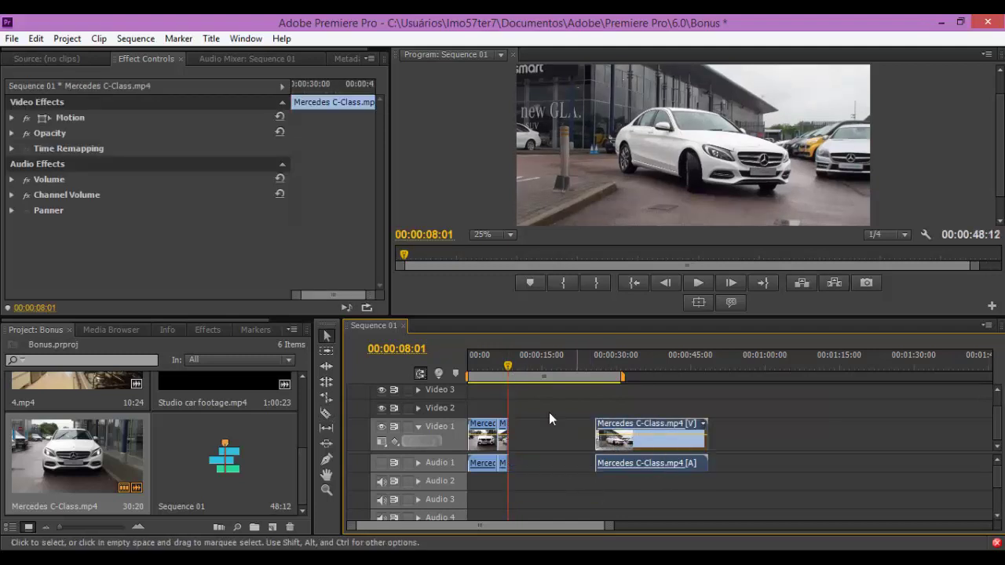
left_click_drag(508, 371, 500, 377)
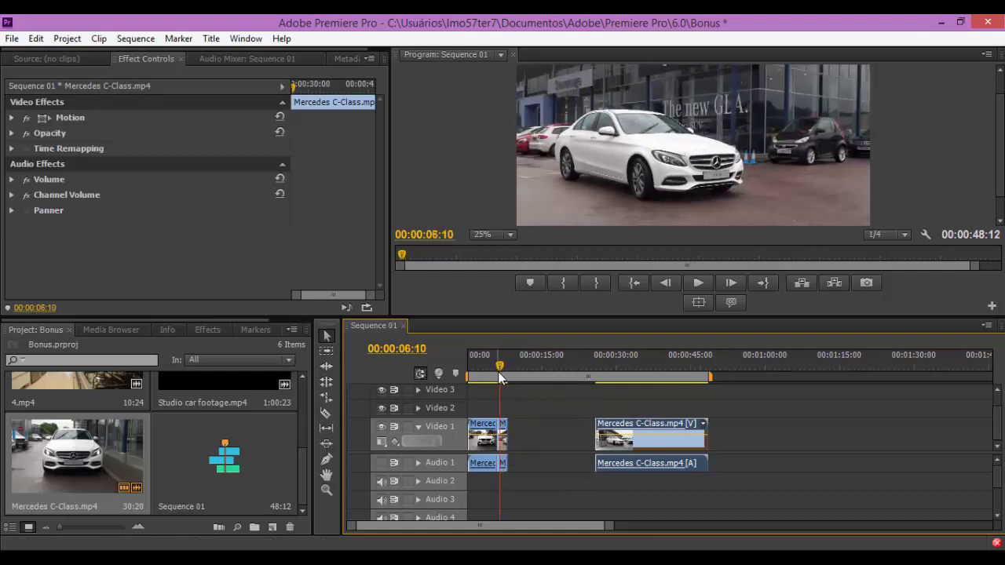
left_click(501, 435)
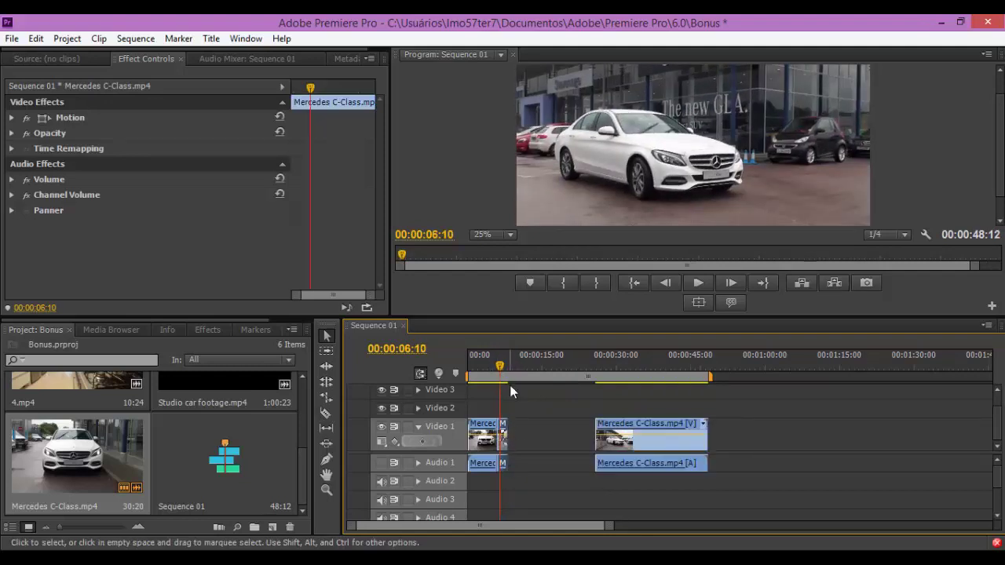
left_click(519, 428)
left_click(504, 436)
Step: Lengthen the middle clip in Speed/Duration to 00:00:06:06, giving 33.33% speed
right_click(504, 438)
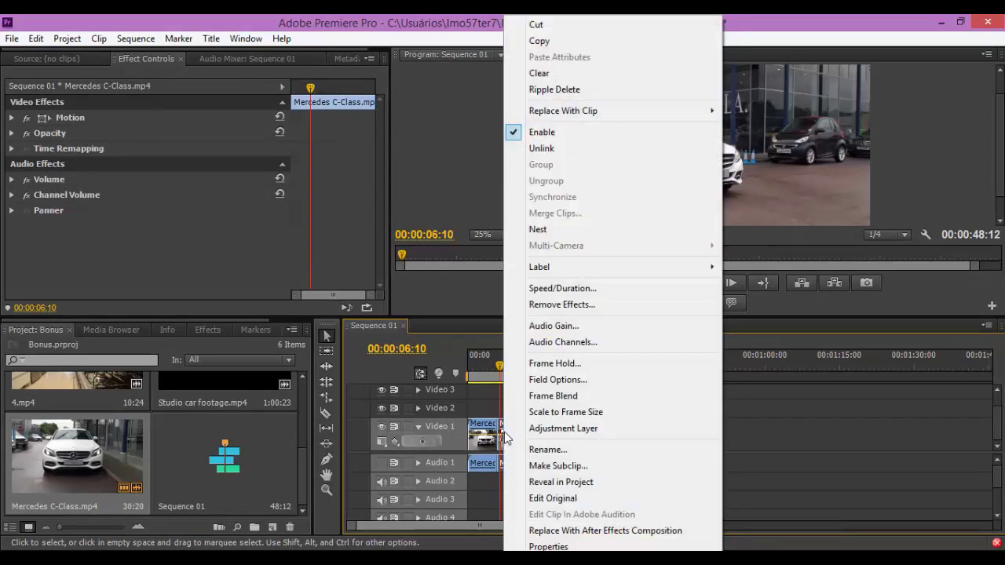
left_click(549, 288)
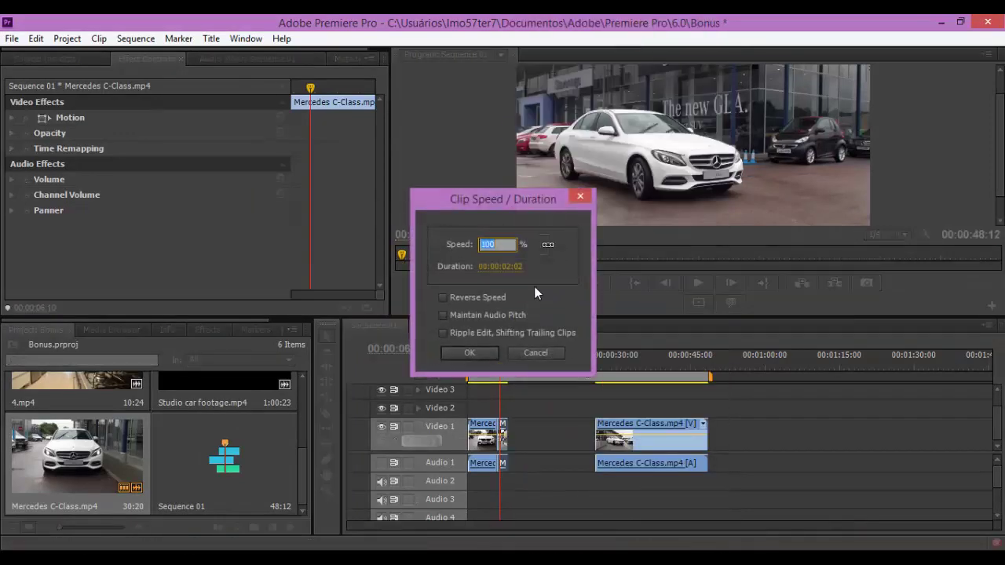
left_click_drag(520, 268, 609, 289)
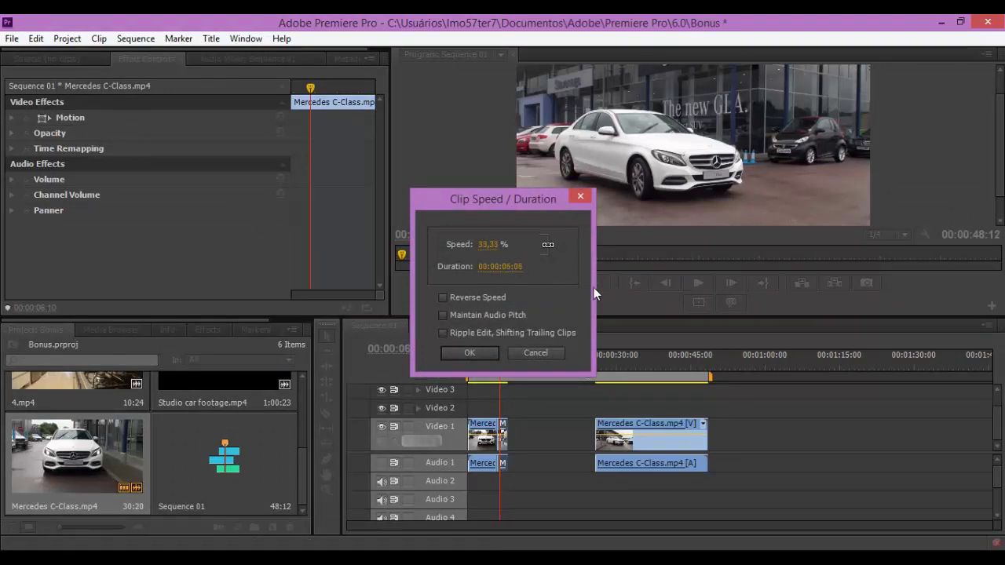
left_click(469, 353)
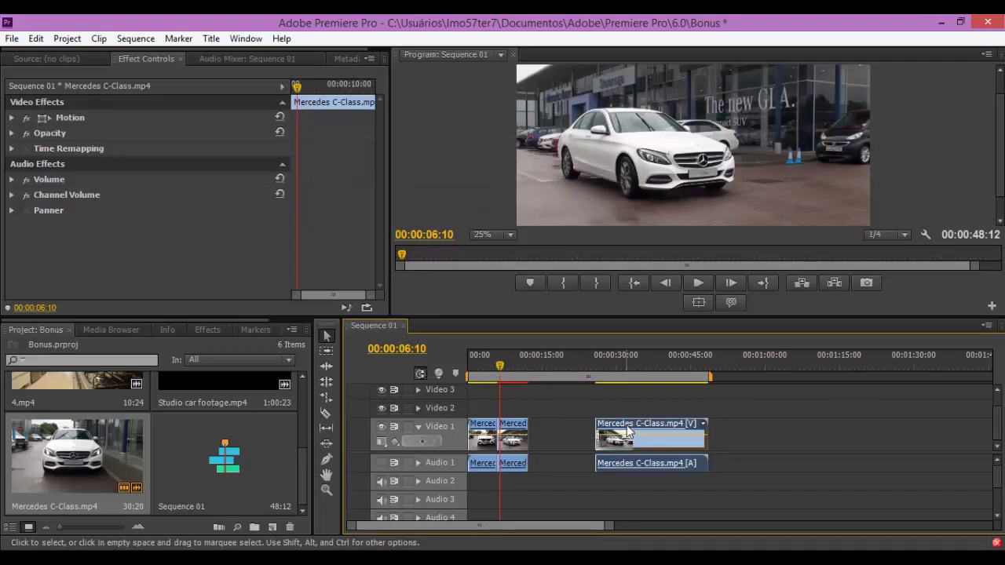
Step: Drag the trailing clip back against the slowed section and start playback
left_click_drag(626, 434, 562, 433)
left_click_drag(499, 367, 495, 372)
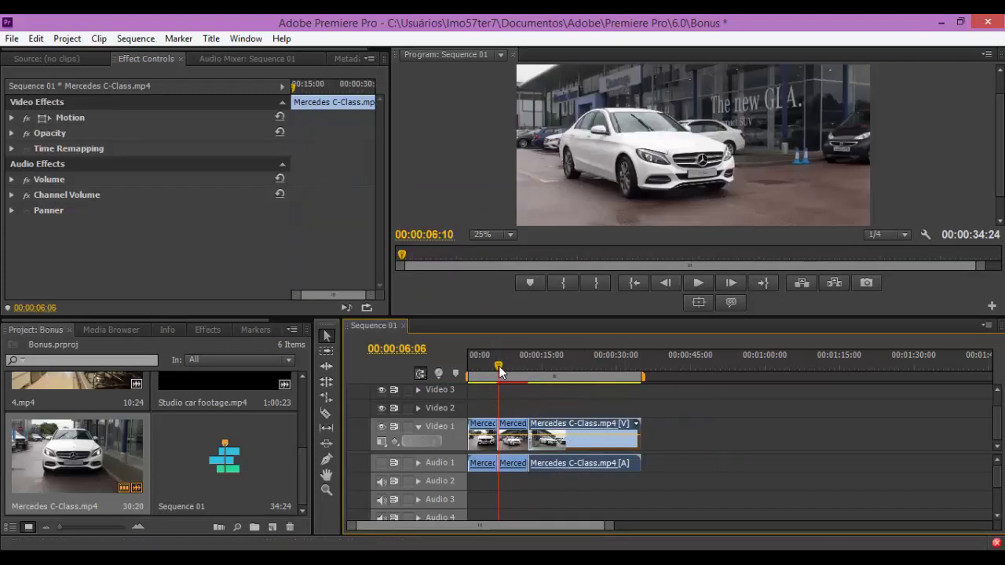
left_click(697, 283)
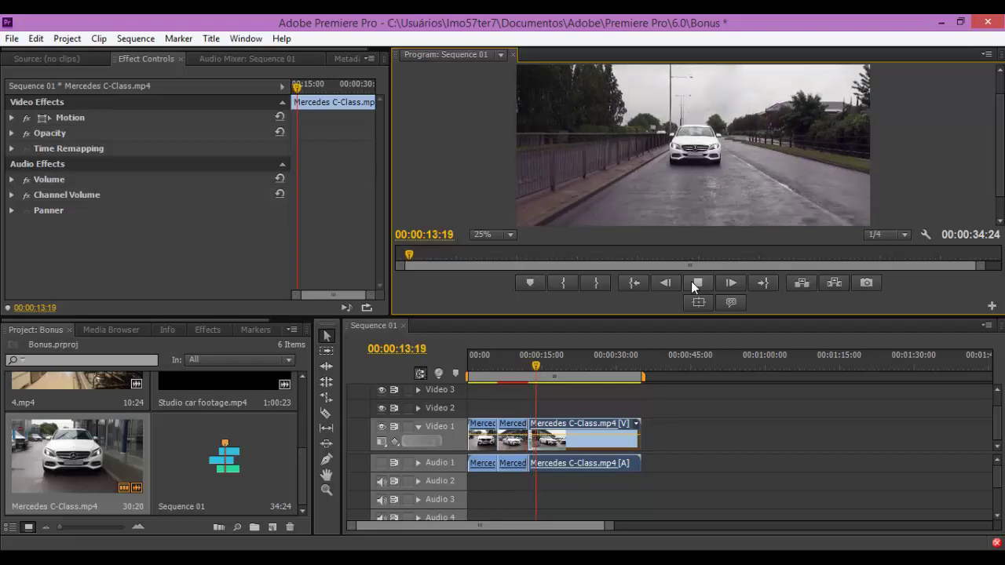
Step: Stop playback and undo the cuts and speed change, restoring the single 30:20 clip
left_click(691, 281)
key("ctrl+z")
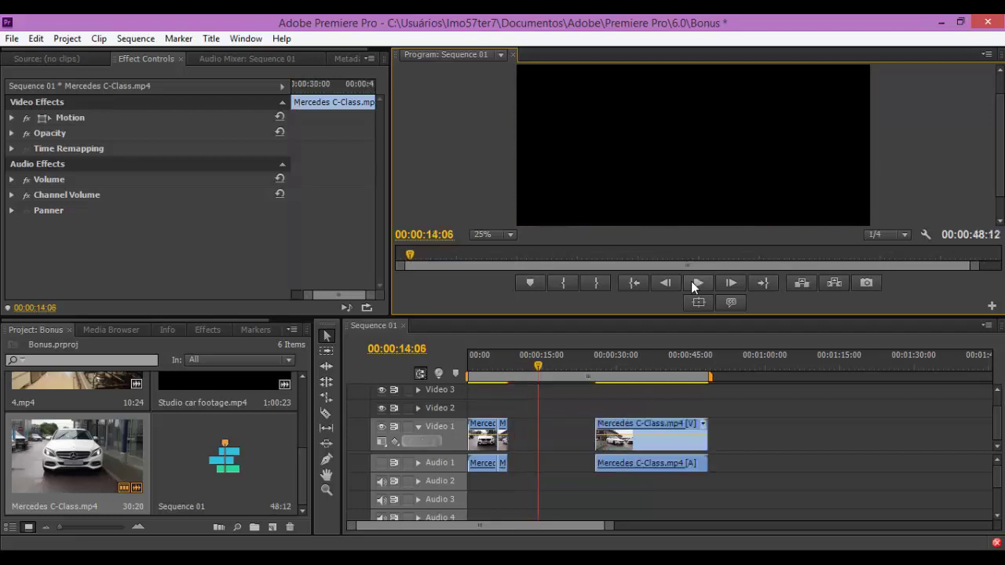
key("ctrl+z")
key("ctrl+z")
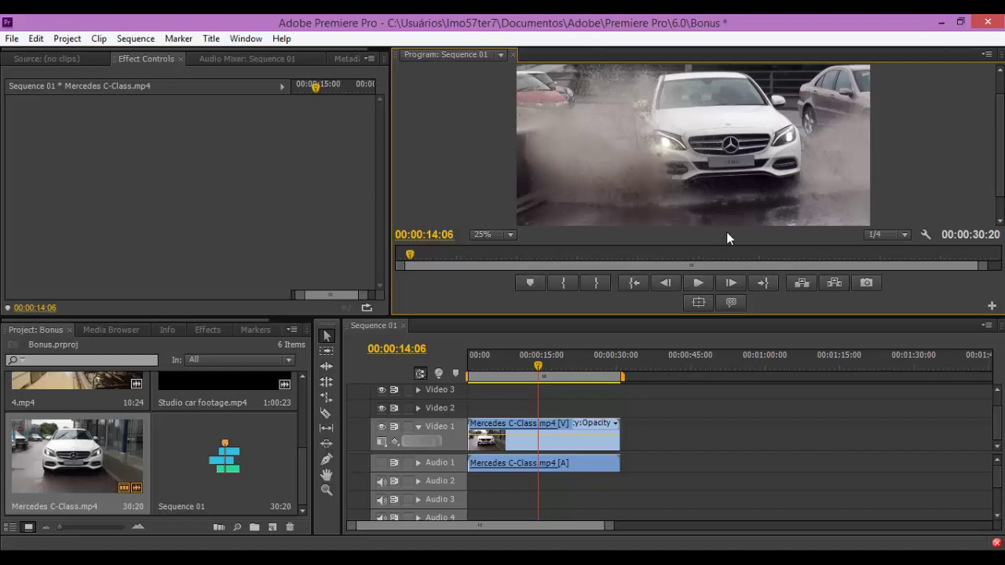
Step: Move the playhead to about 00:00:10:21 and select the Mercedes clip to show its effects
left_click_drag(538, 366, 527, 371)
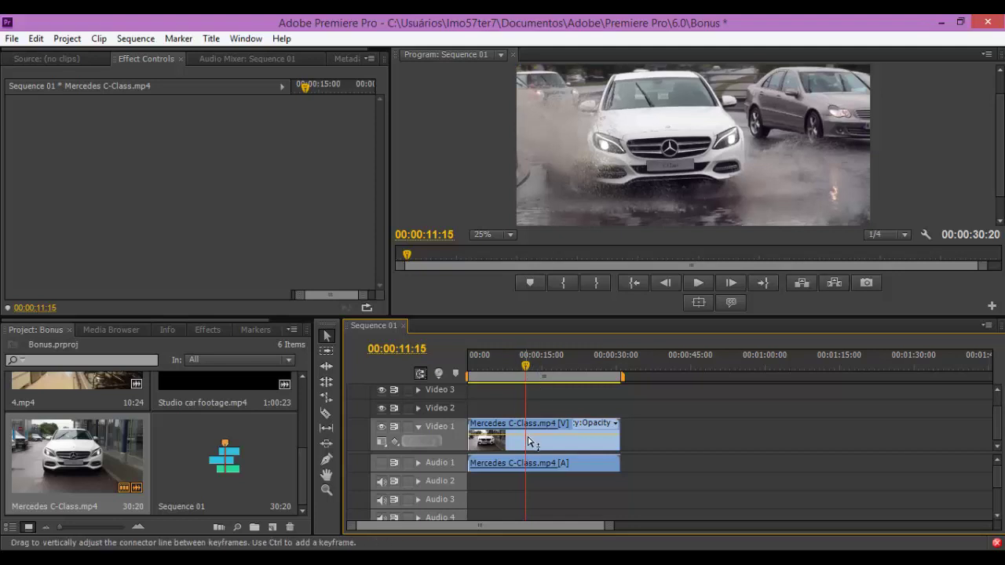
left_click(616, 423)
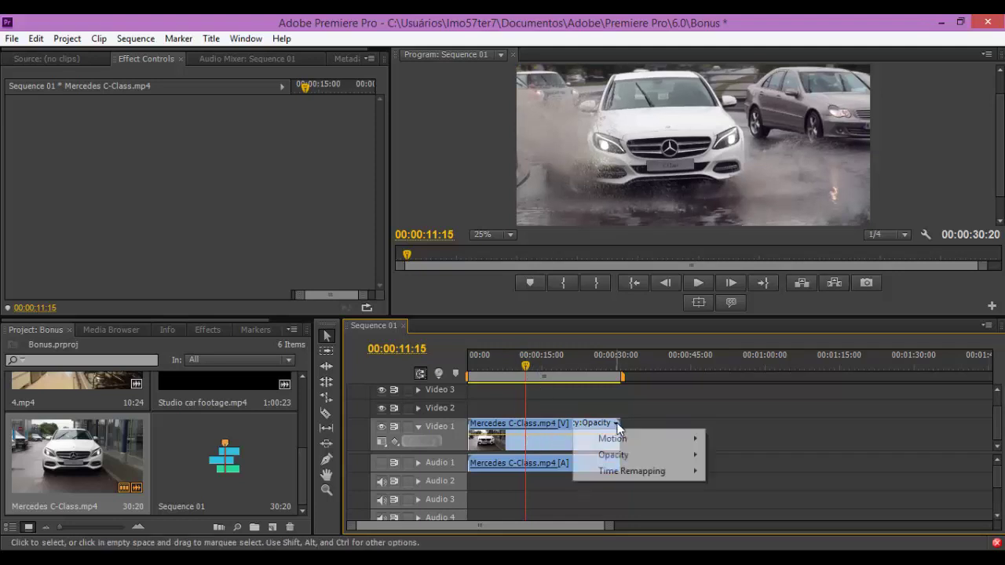
mouse_move(651, 471)
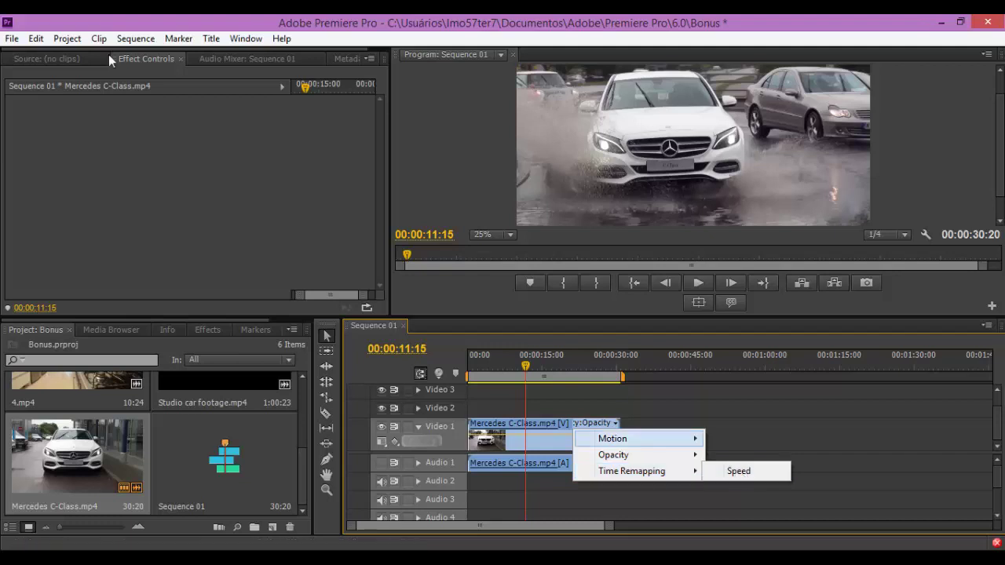
left_click(503, 428)
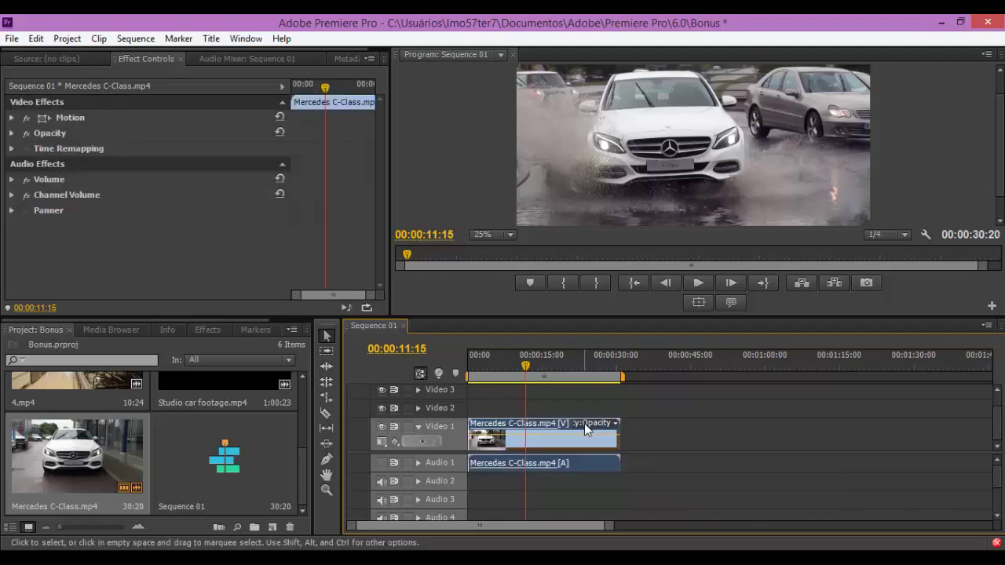
Step: Expand Opacity in Effect Controls, add an opacity keyframe, then delete it
left_click(11, 134)
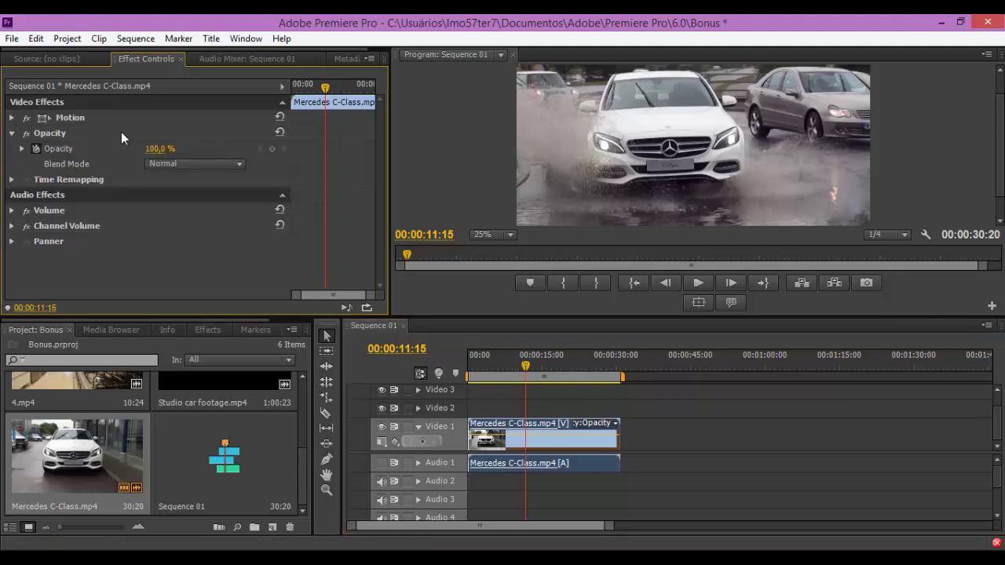
left_click(421, 439)
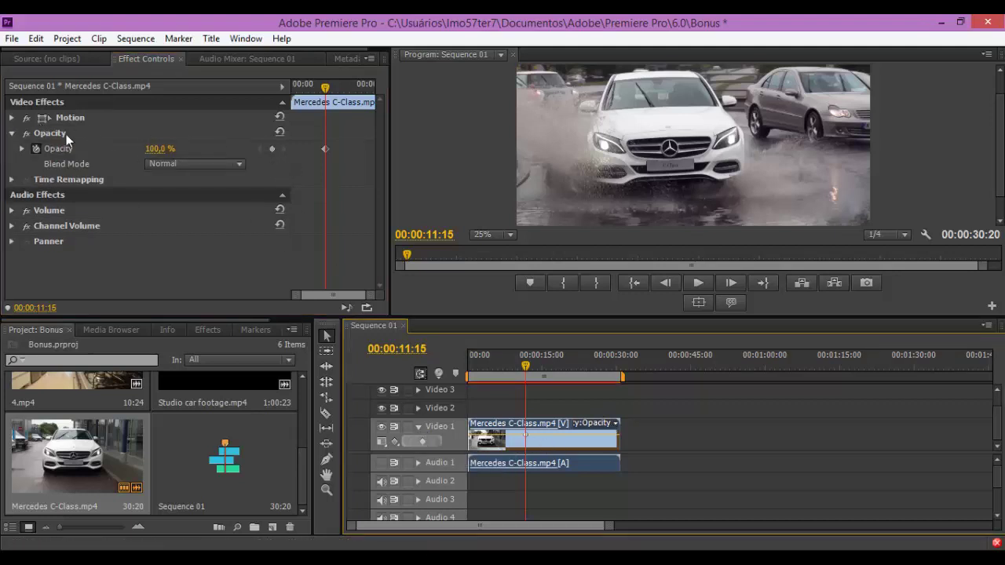
left_click(324, 149)
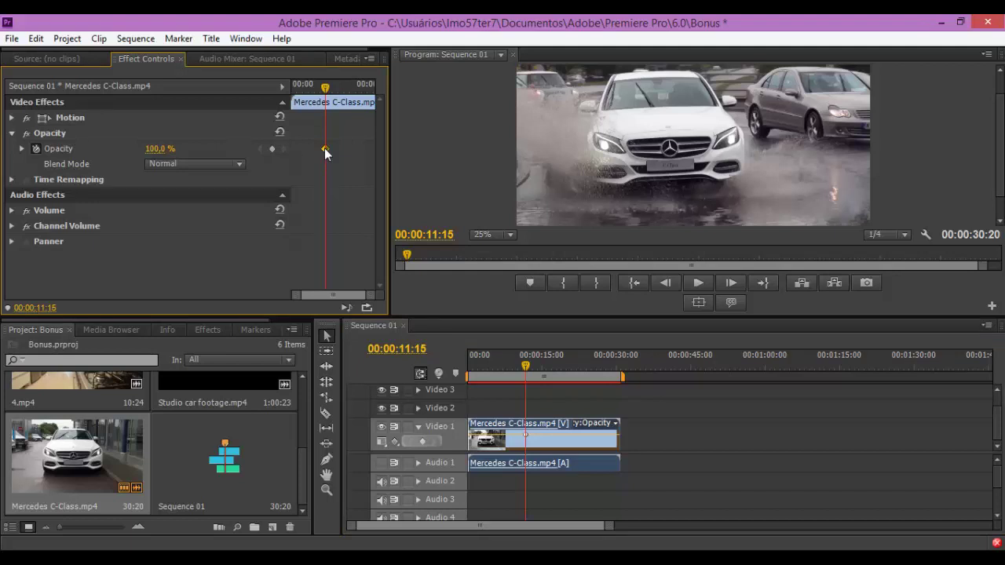
key("Delete")
Step: Switch the clip's timeline effect line to Time Remapping > Speed
left_click(611, 423)
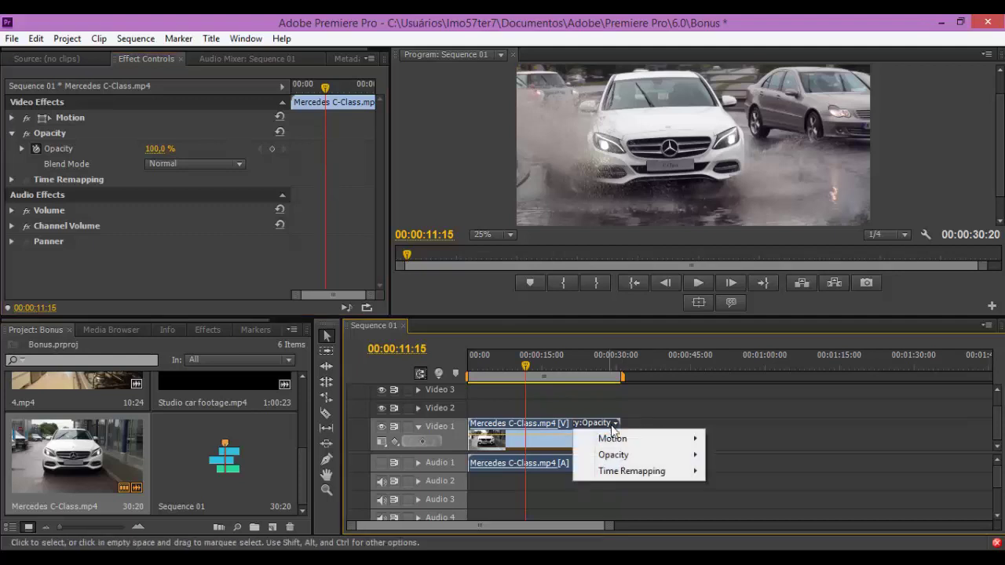
mouse_move(648, 473)
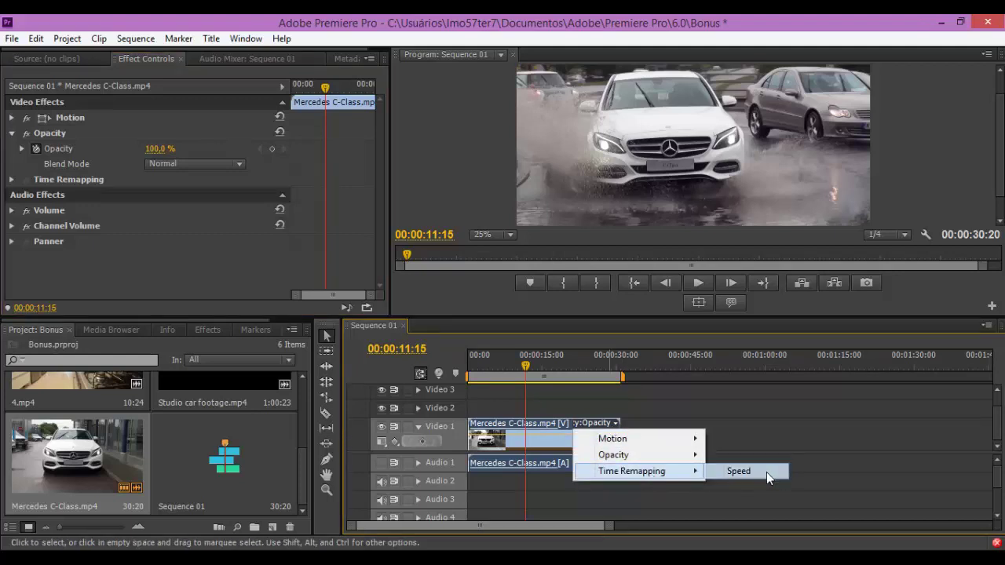
left_click(766, 472)
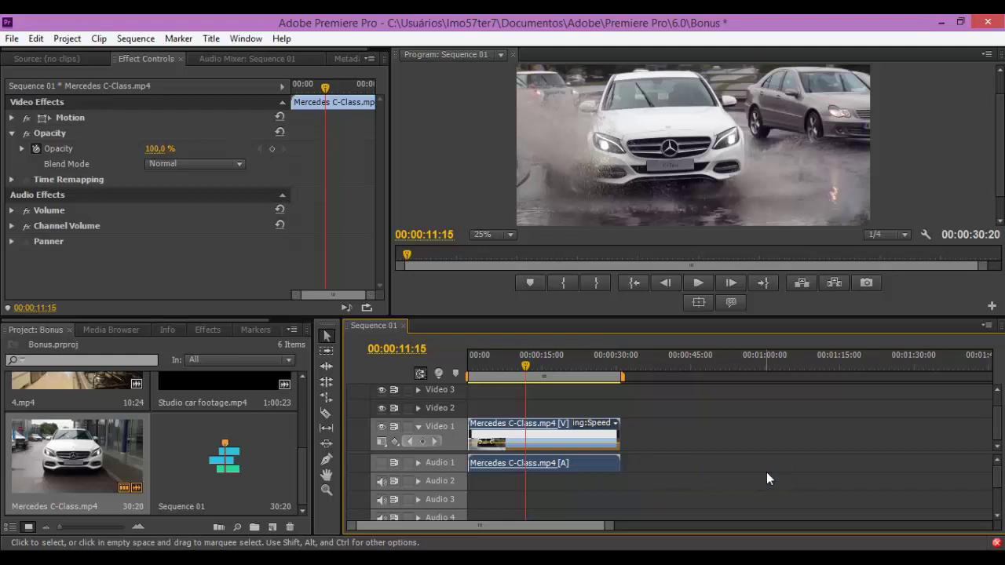
Step: Collapse Opacity, expand Time Remapping > Speed, and add a speed keyframe at 00:00:11:15
left_click(11, 133)
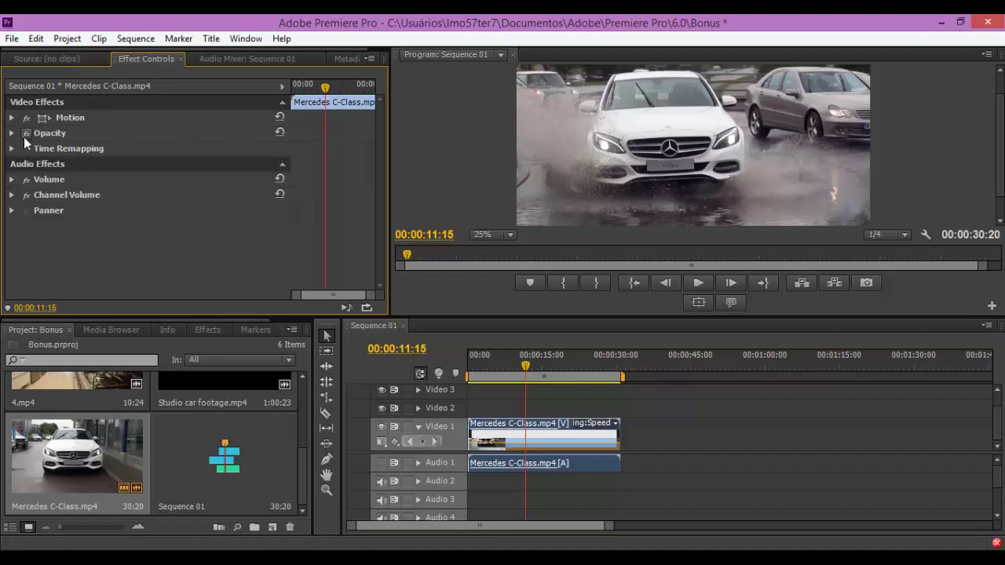
left_click(12, 148)
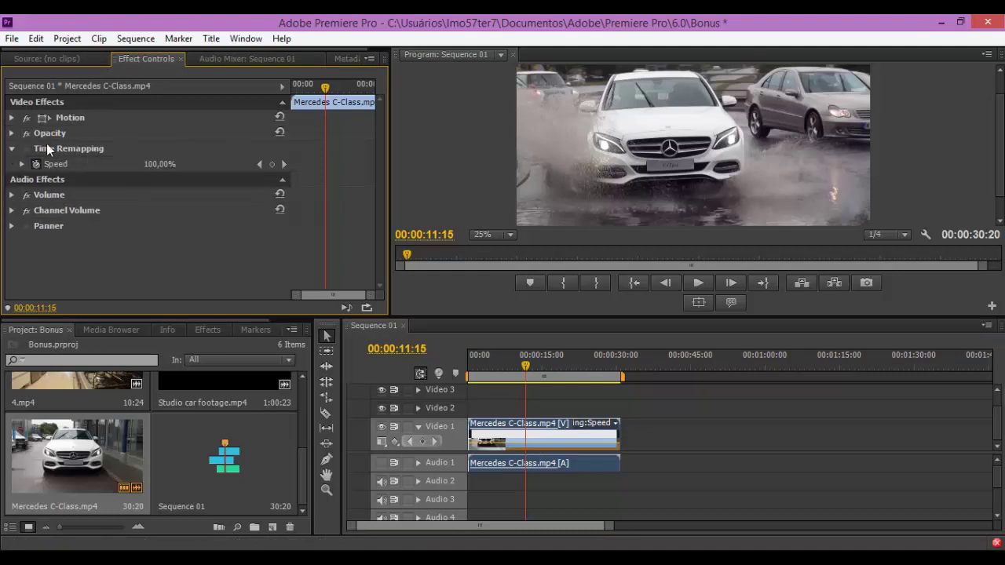
left_click(22, 164)
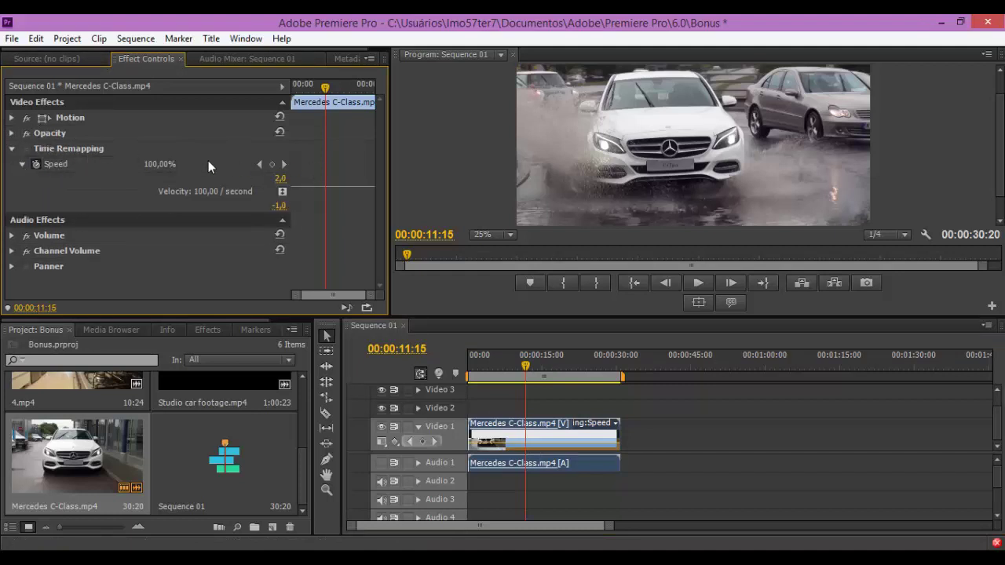
left_click(271, 164)
Step: Add a second speed keyframe at 00:00:16:07 and drag the speed between keyframes down to 30%
left_click_drag(325, 88, 338, 93)
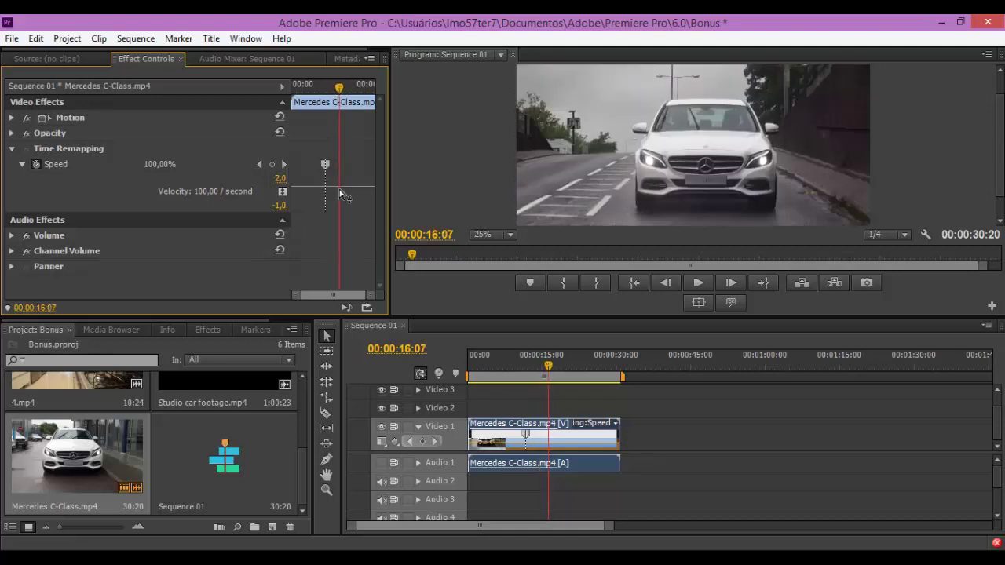
left_click(283, 165)
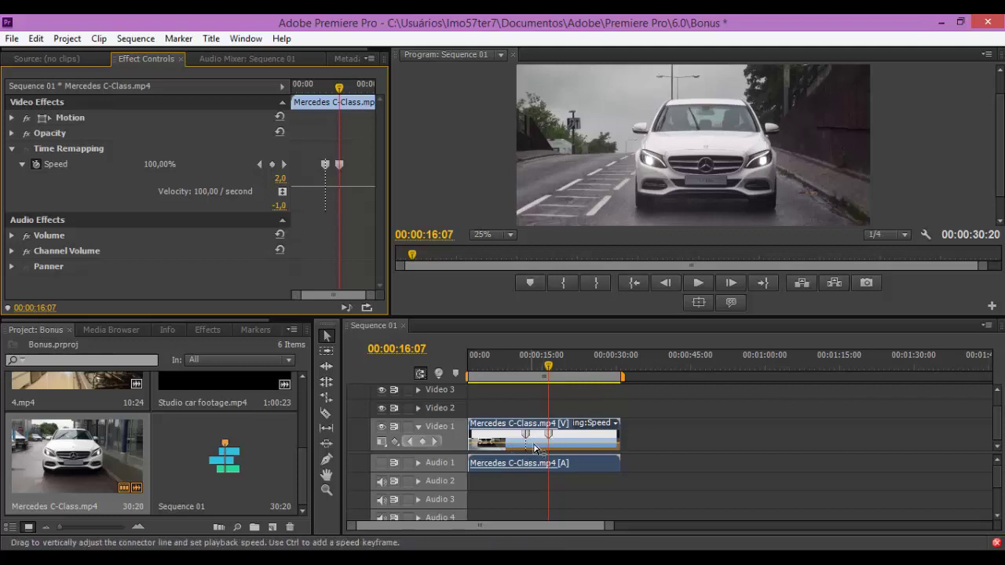
left_click_drag(549, 366, 534, 366)
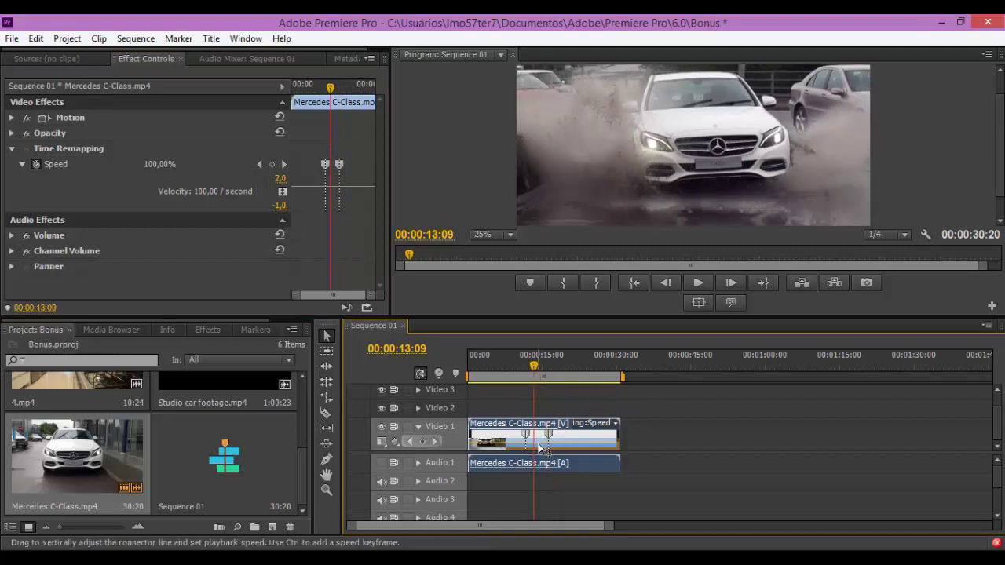
mouse_move(542, 447)
left_click_drag(541, 447, 538, 489)
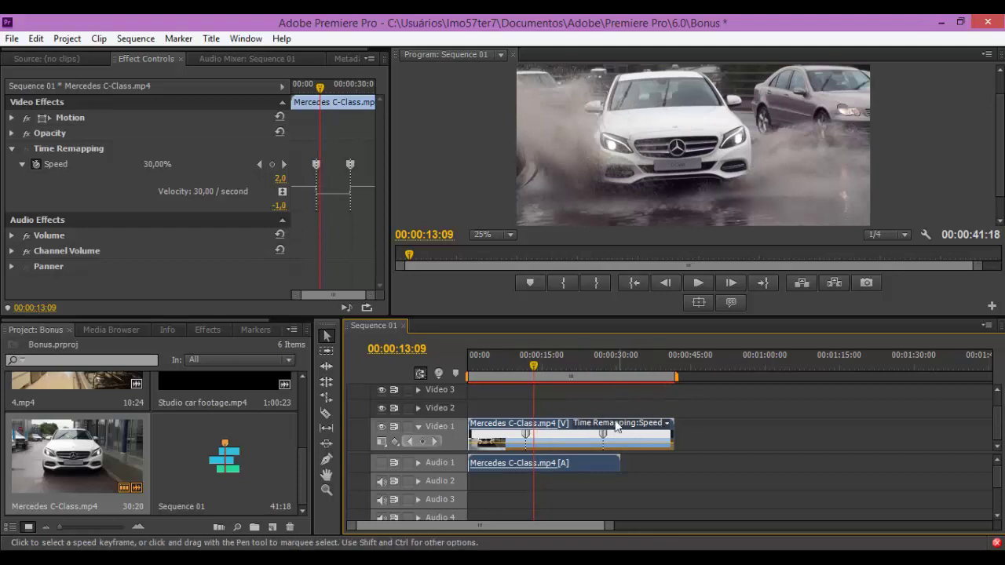
left_click_drag(534, 371, 522, 375)
Step: Play Sequence 01 from 00:00:09:24 to watch the 30% slow-motion section
left_click_drag(517, 373, 516, 374)
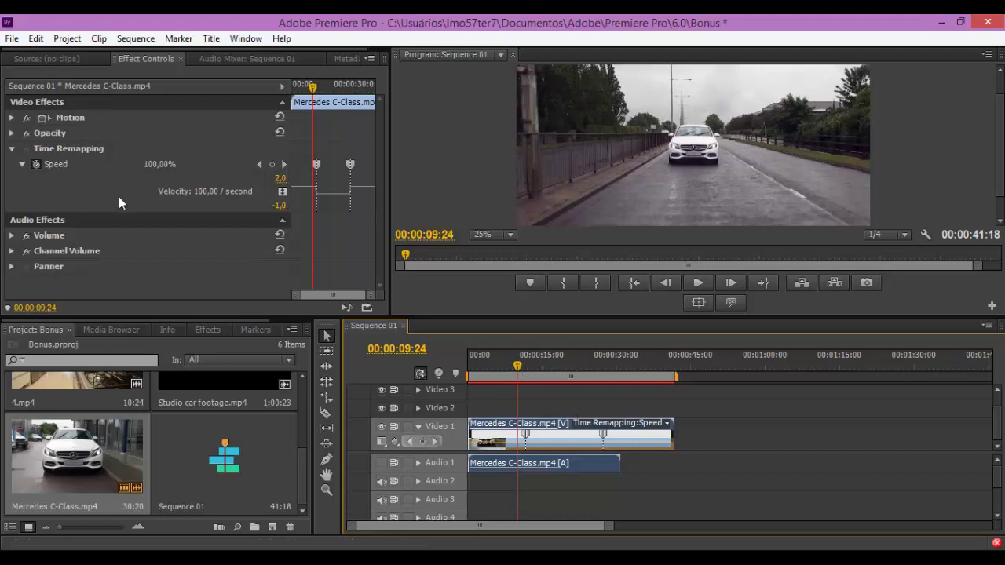
left_click(698, 285)
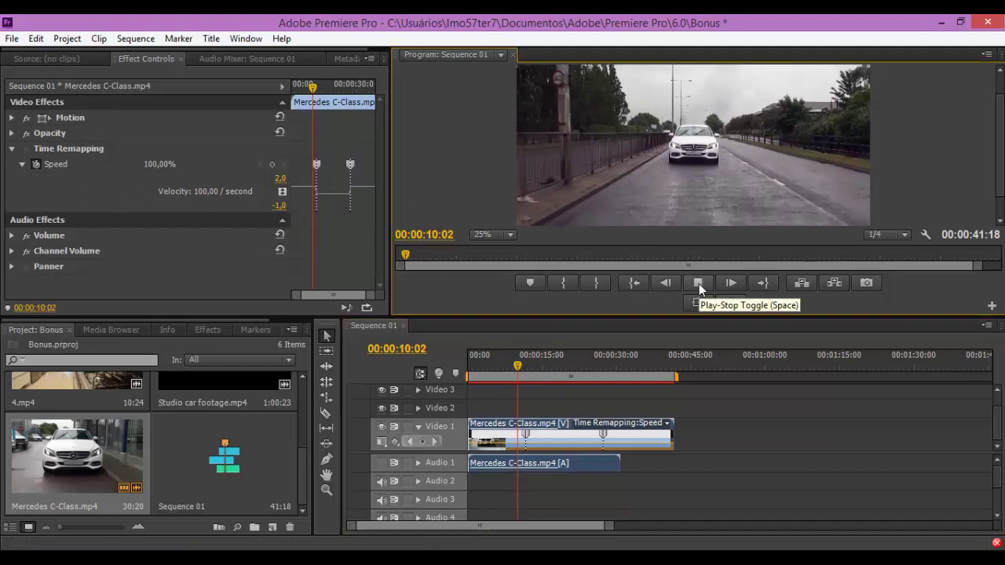